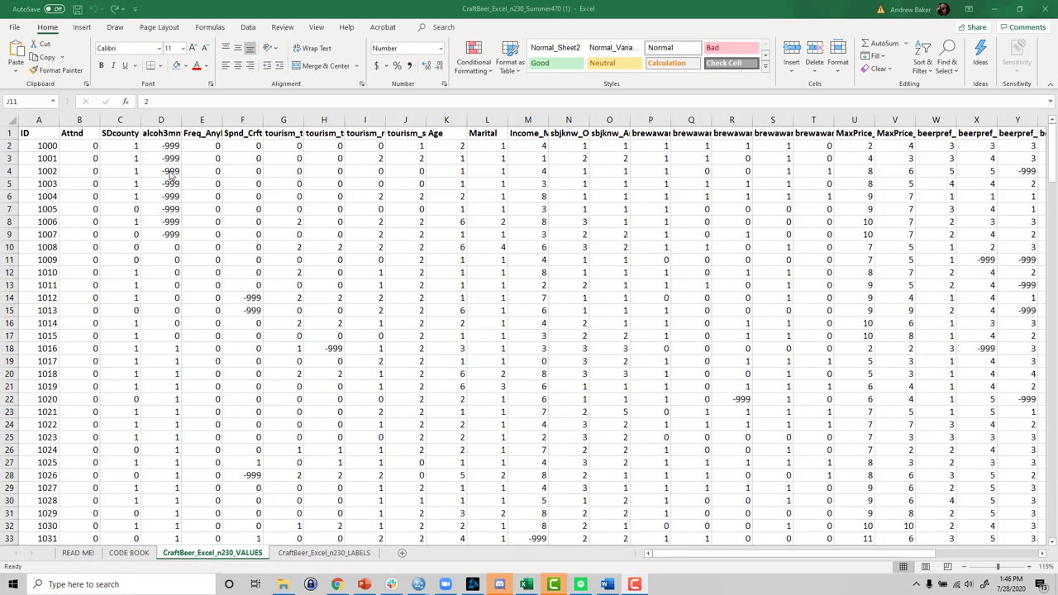
- Widen column M until the whole Income_Mth header in M1 is visible
click(528, 132)
drag(548, 120, 568, 120)
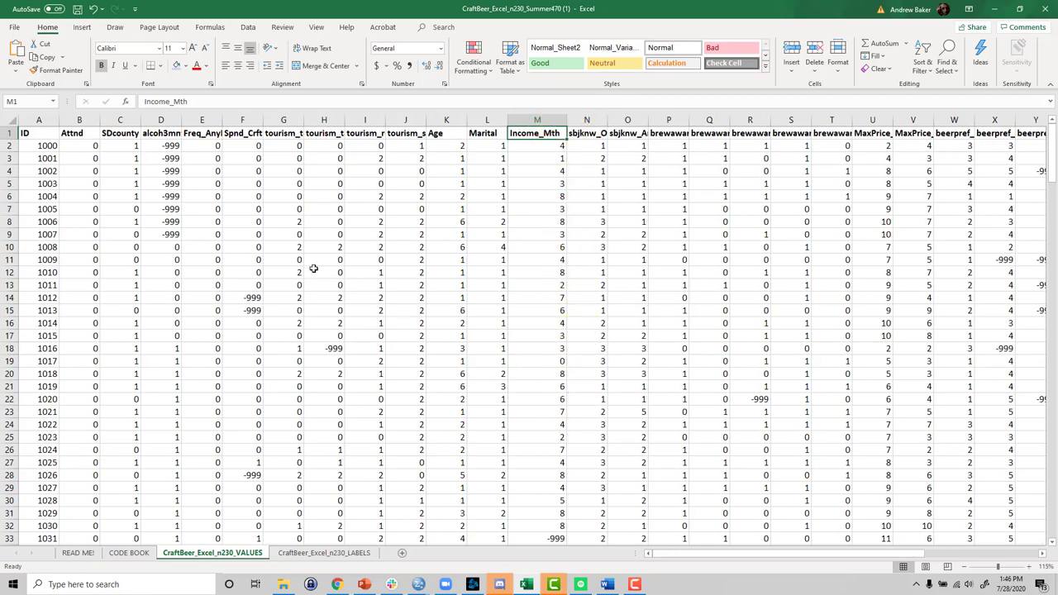
click(31, 133)
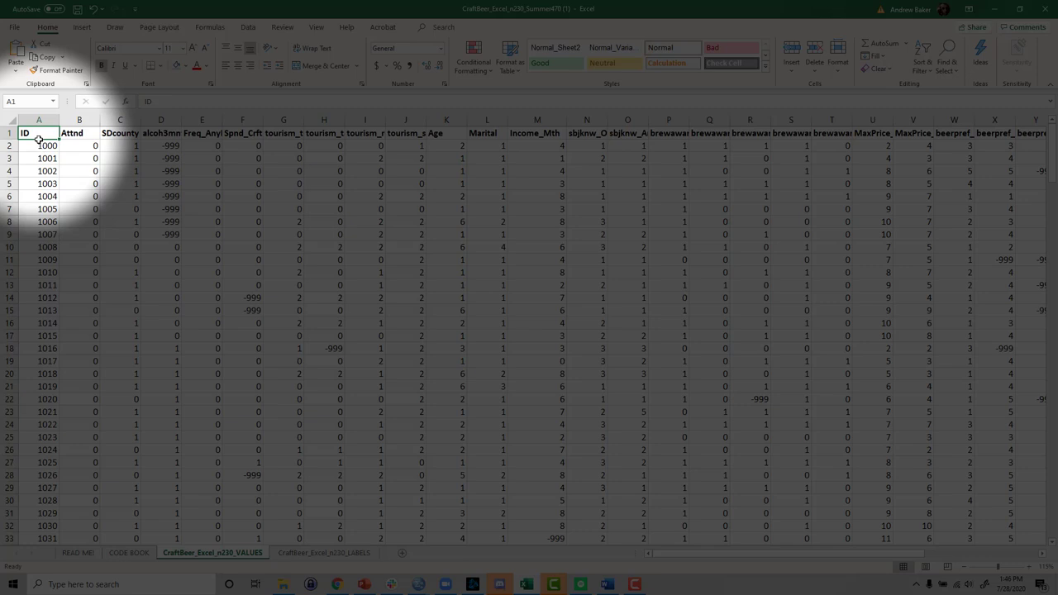
- Convert range $A$1:$AH$231 into an Excel table with the first row as headers
click(82, 27)
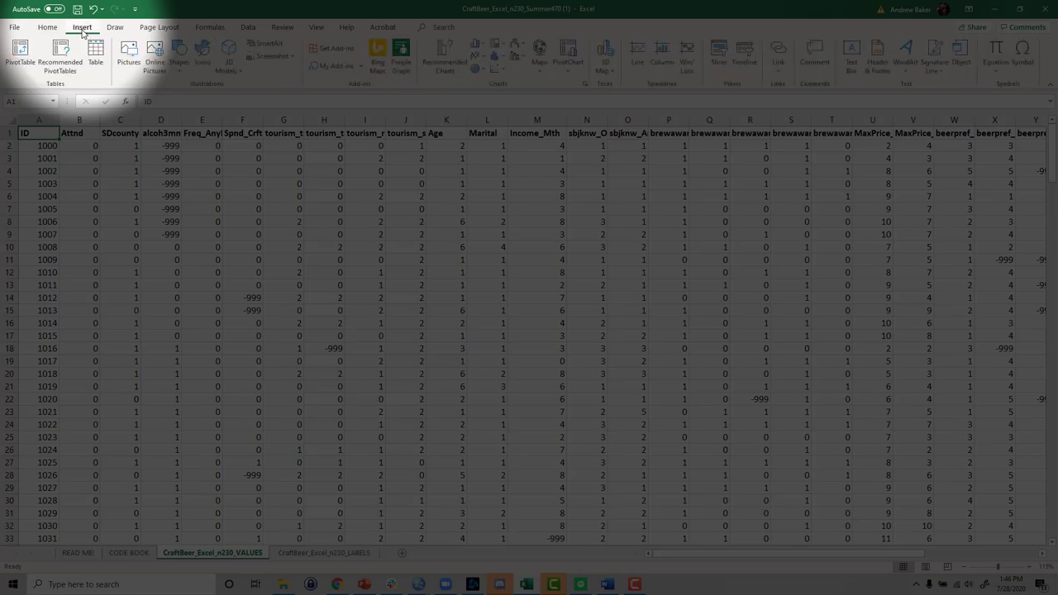
click(95, 58)
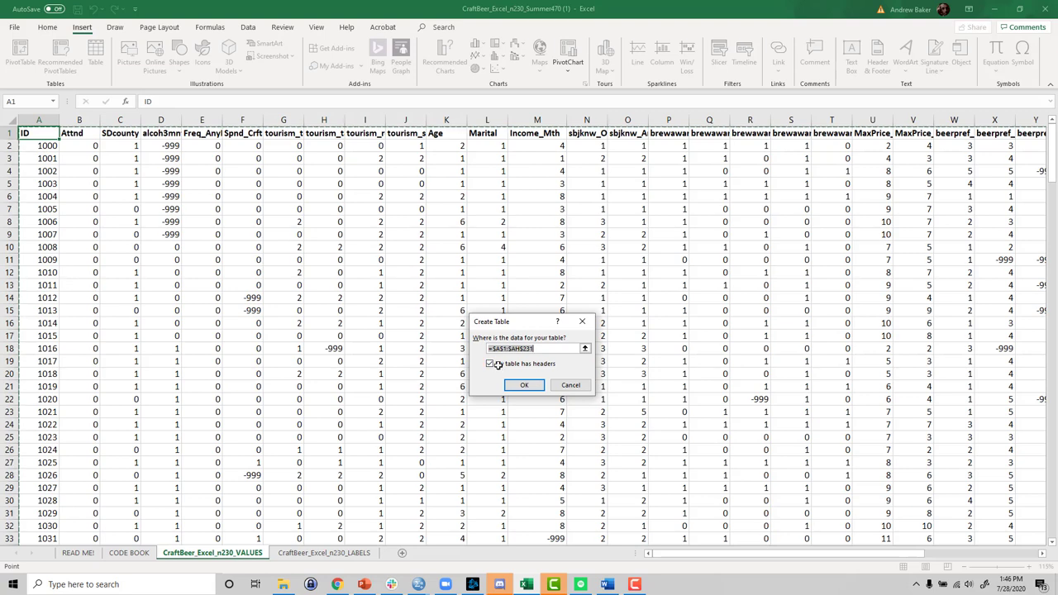
click(524, 385)
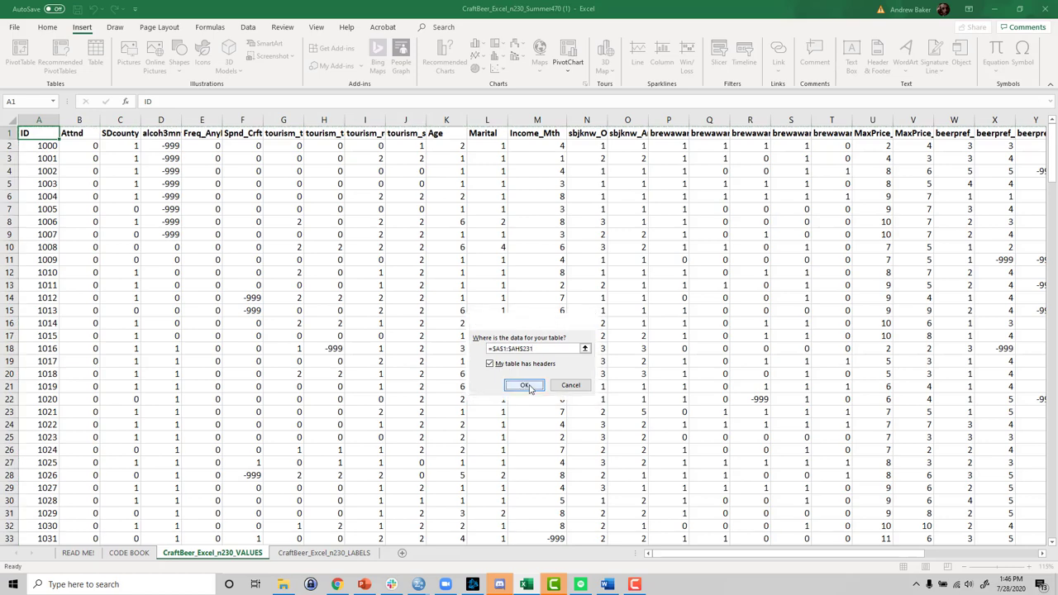
click(240, 287)
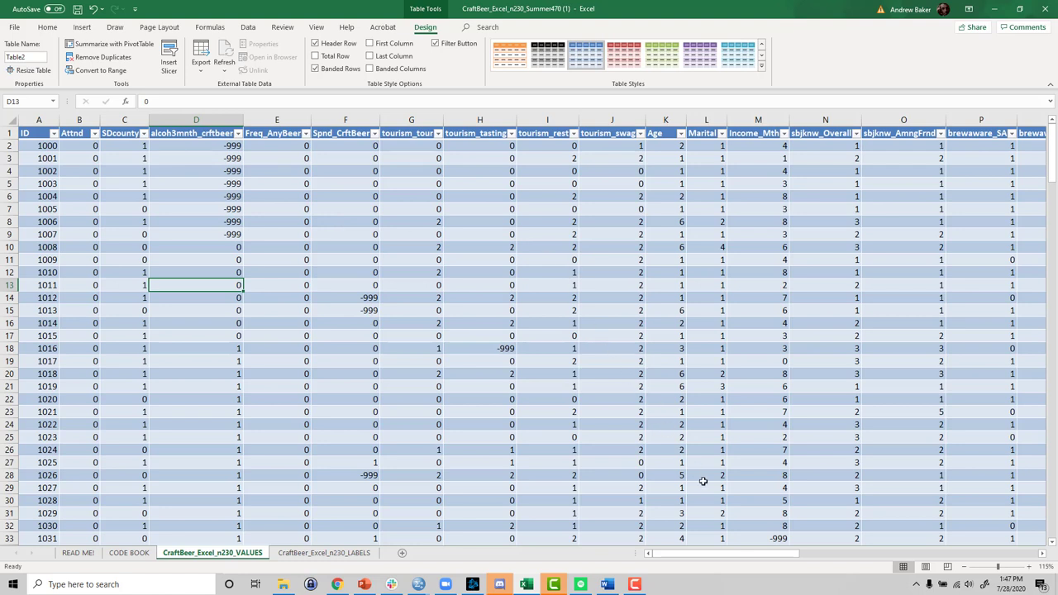
drag(753, 557, 794, 558)
- Filter Income_Mth to only codes 0, 1, 2 and 3, leaving 36 of 230 records
click(492, 133)
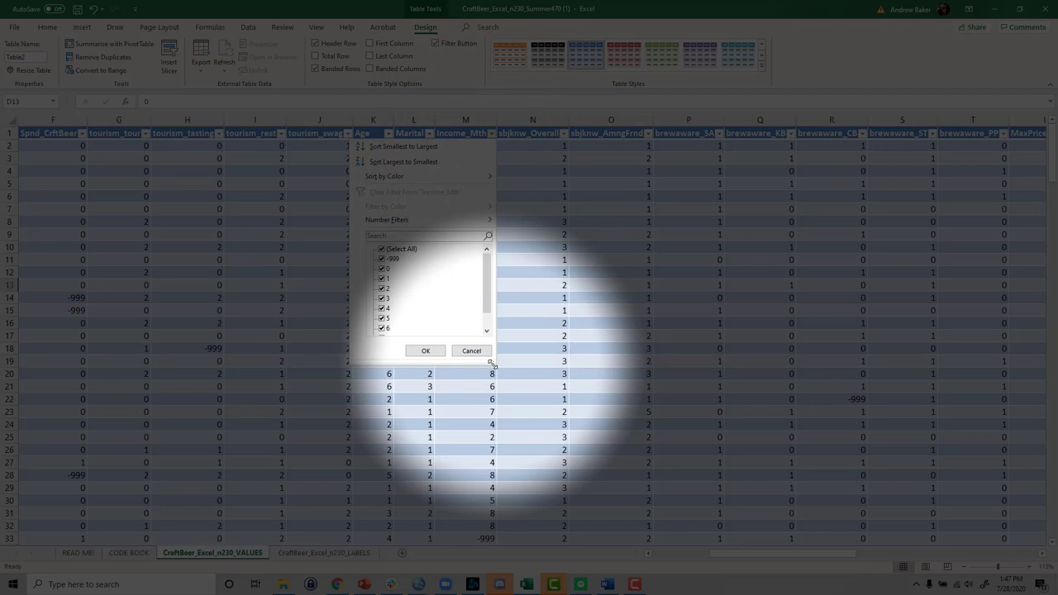
drag(492, 364, 523, 411)
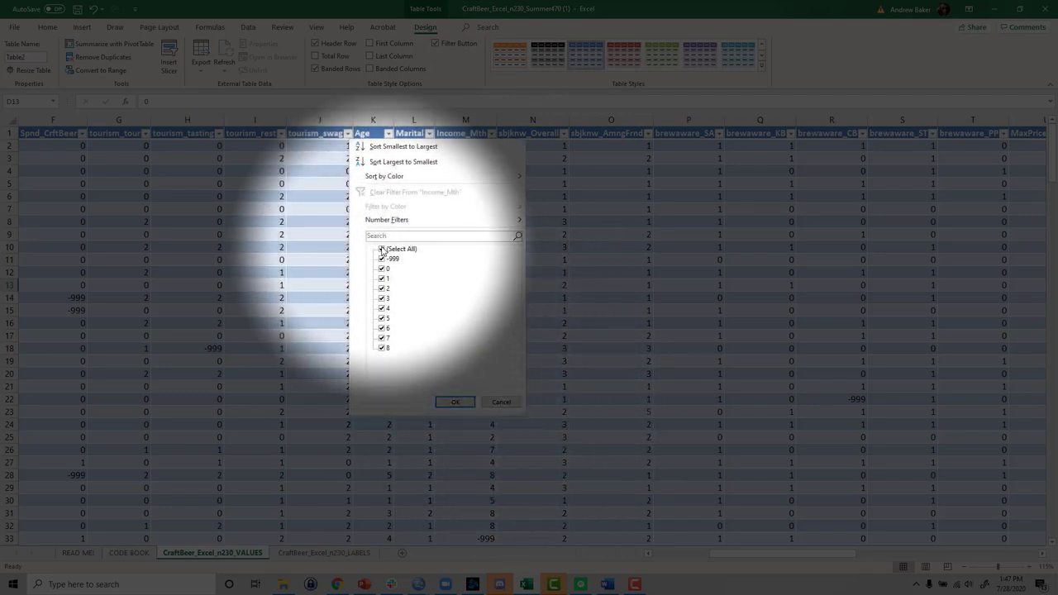
click(382, 250)
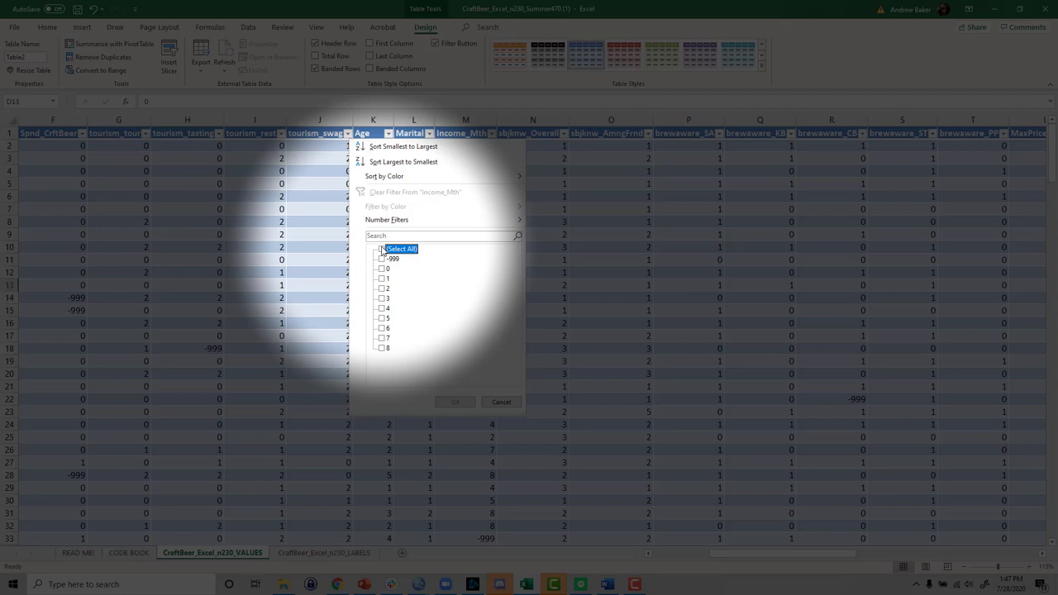
click(382, 269)
click(382, 279)
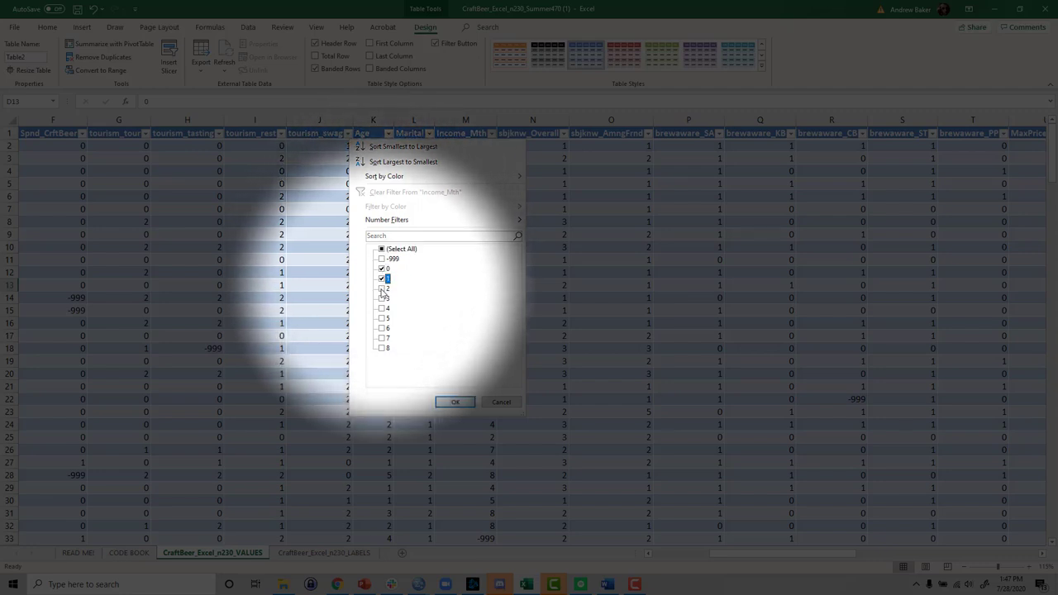
click(382, 289)
click(382, 298)
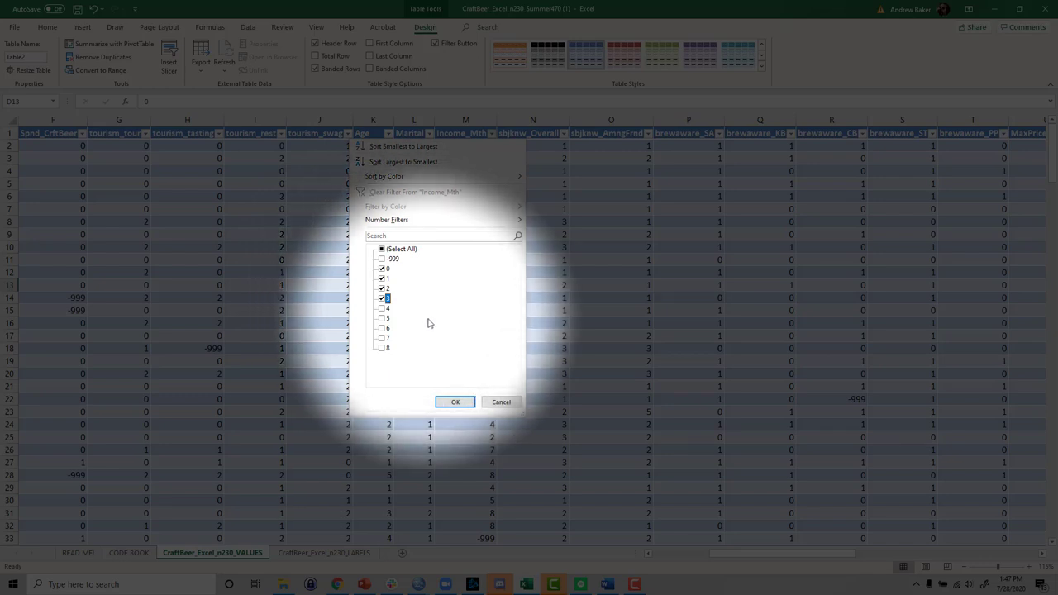
click(455, 402)
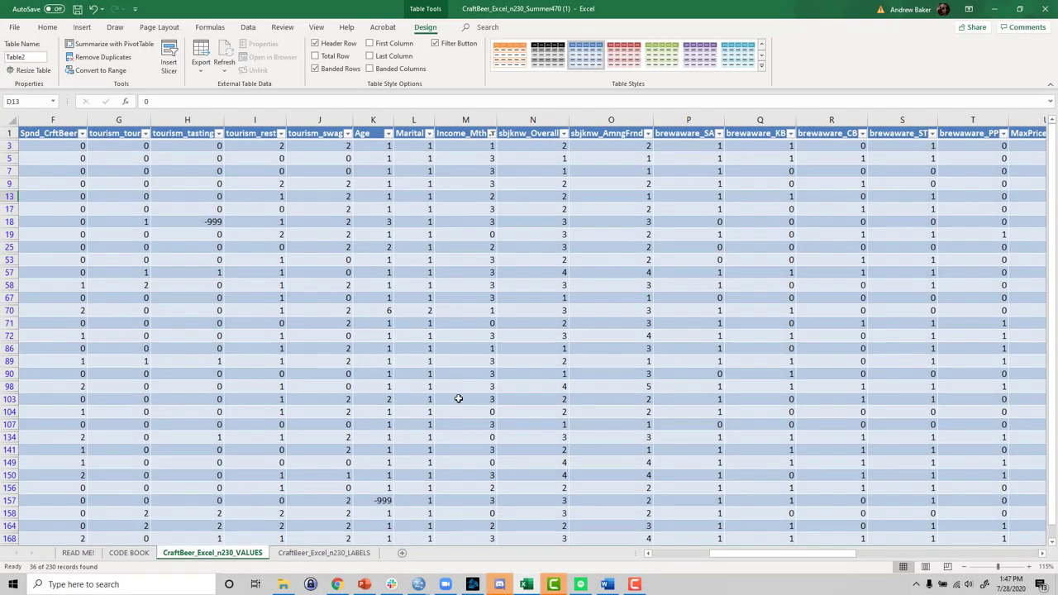
scroll(595, 345, down, 3)
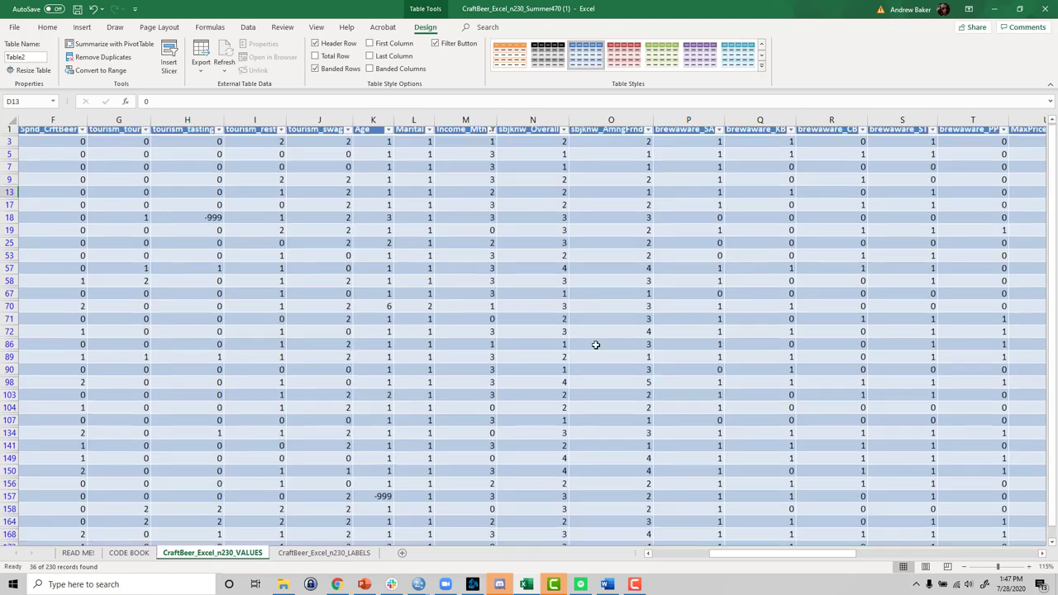
scroll(595, 345, up, 3)
scroll(595, 344, down, 3)
scroll(595, 345, up, 3)
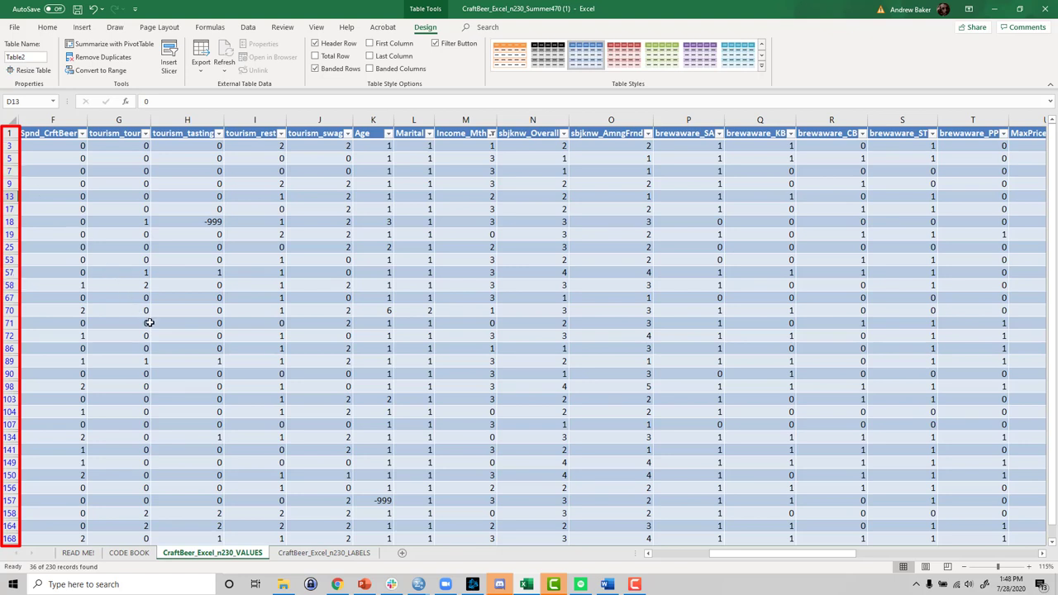
drag(724, 553, 701, 566)
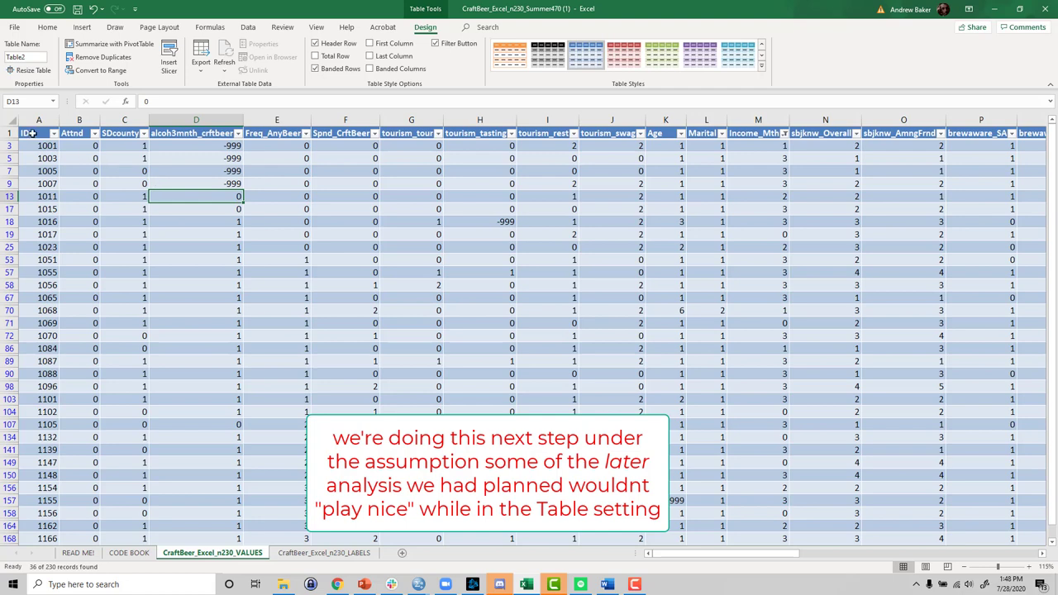
- Select the whole filtered table from the ID header onward and copy it
drag(32, 133, 959, 529)
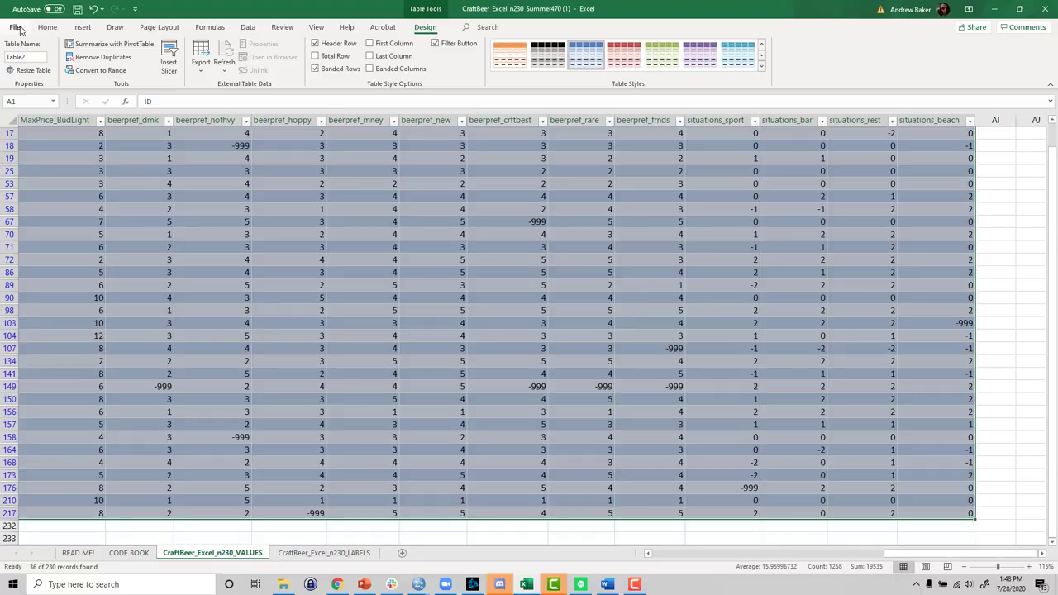
key(ctrl+c)
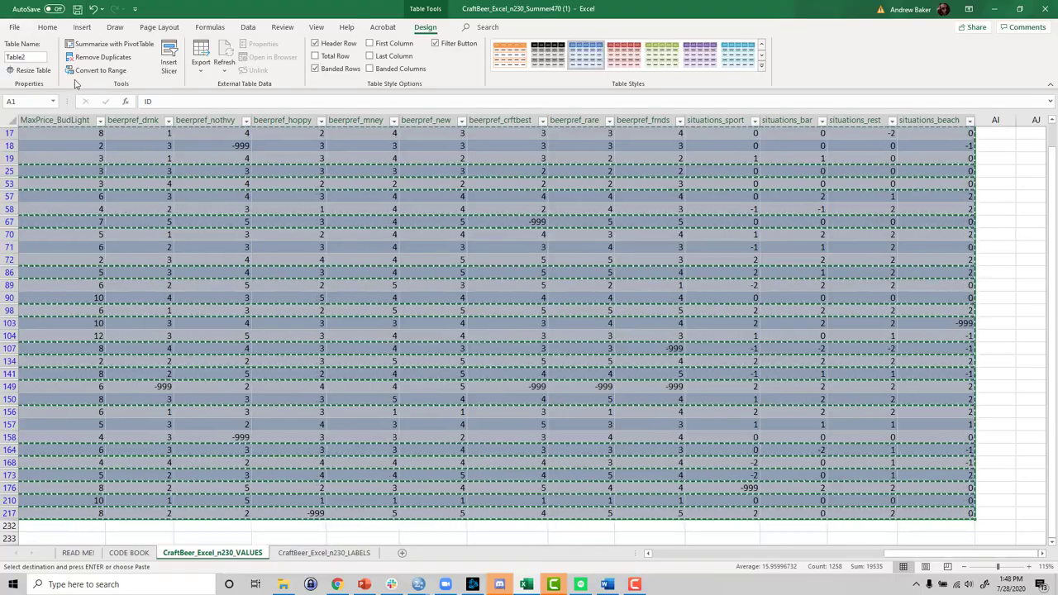
scroll(148, 339, up, 2)
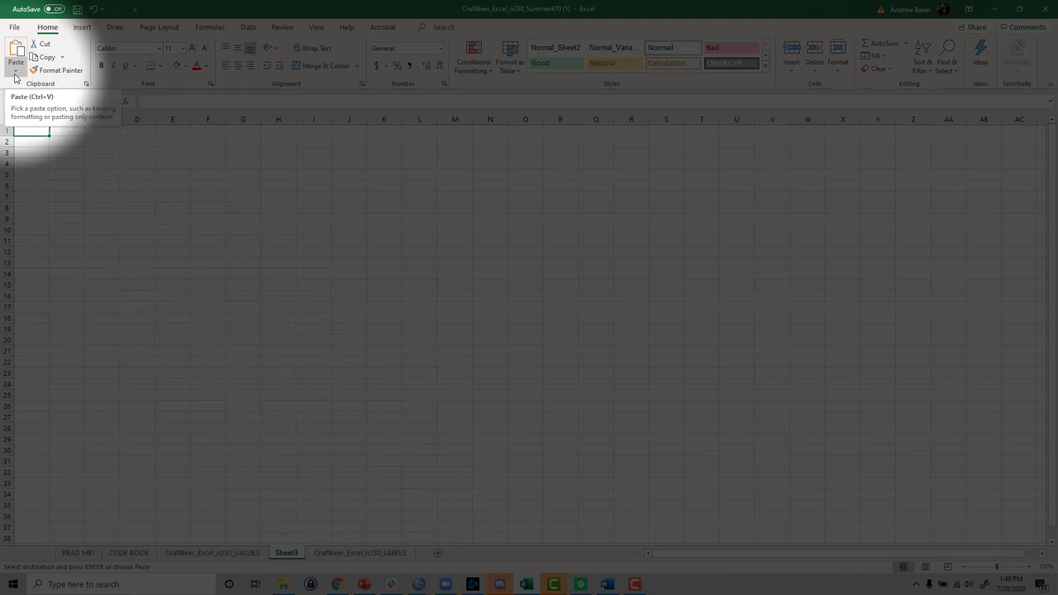
- Paste the copied 36-record table into Sheet3 at A1 as plain values
click(14, 72)
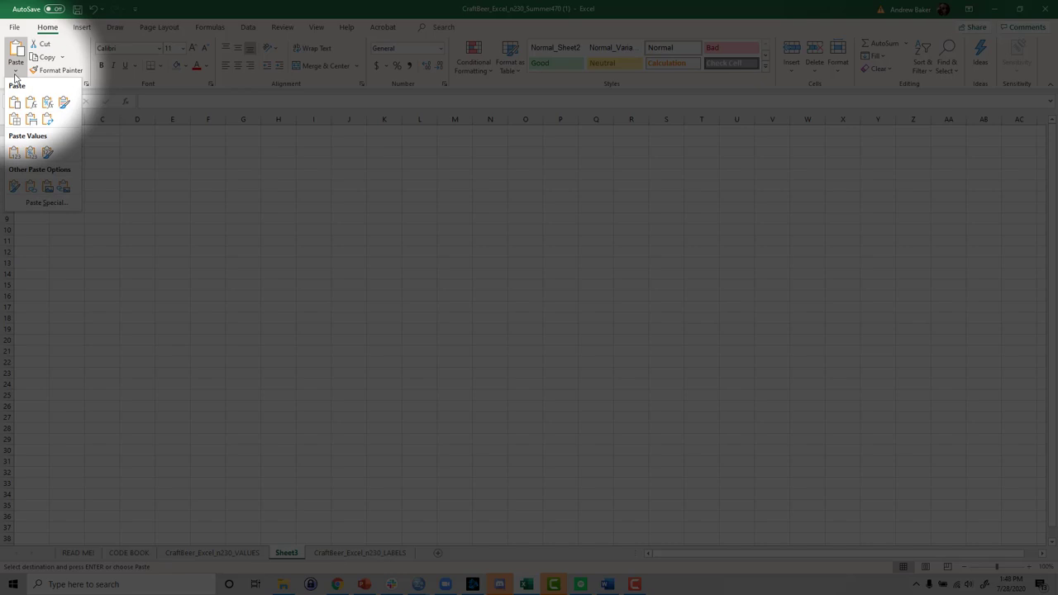
click(15, 154)
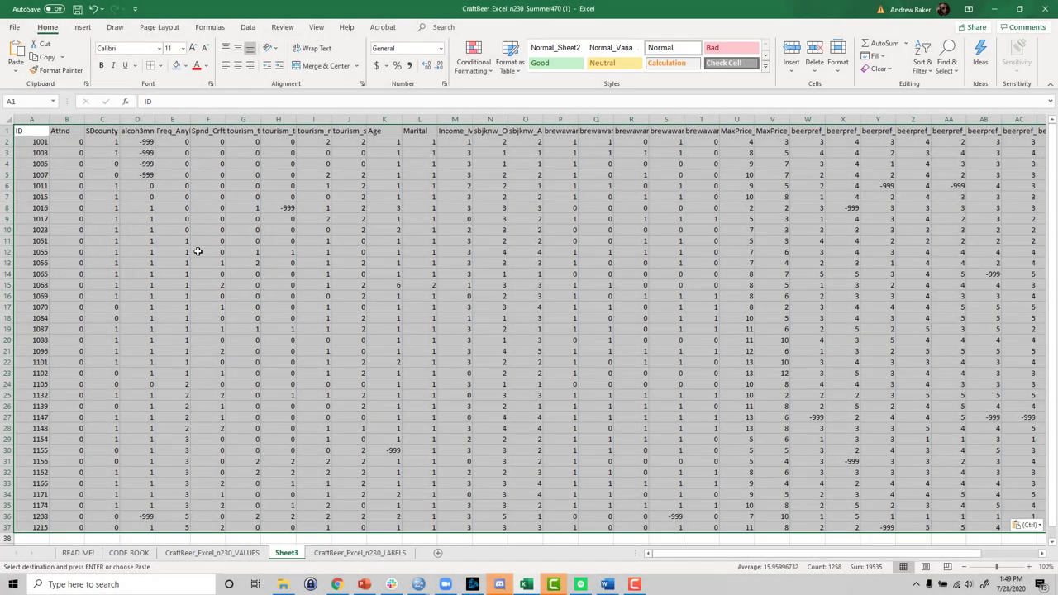
click(198, 252)
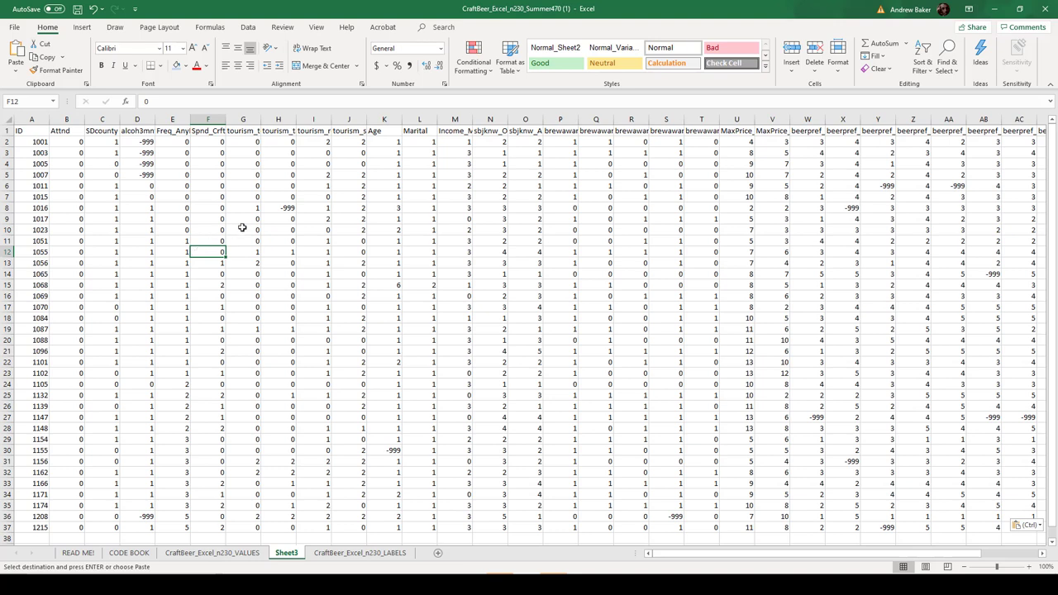
click(419, 131)
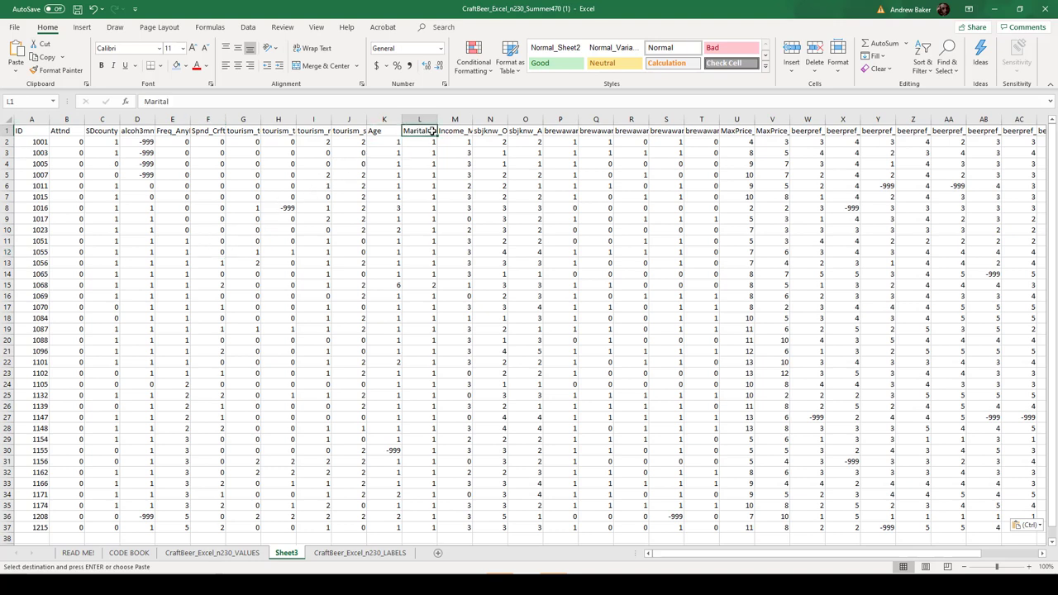
click(513, 130)
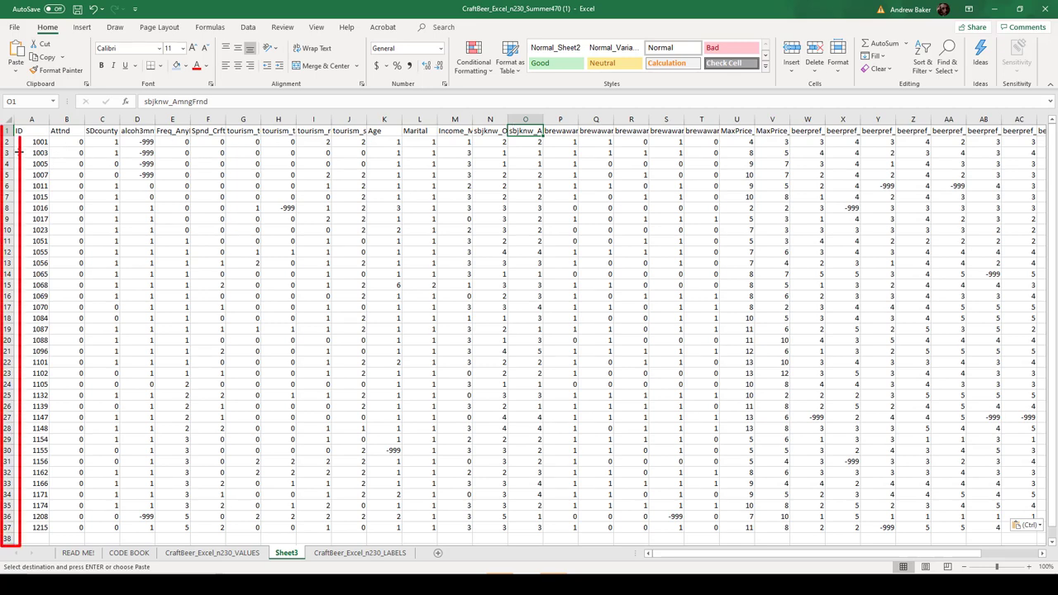
drag(8, 130, 8, 539)
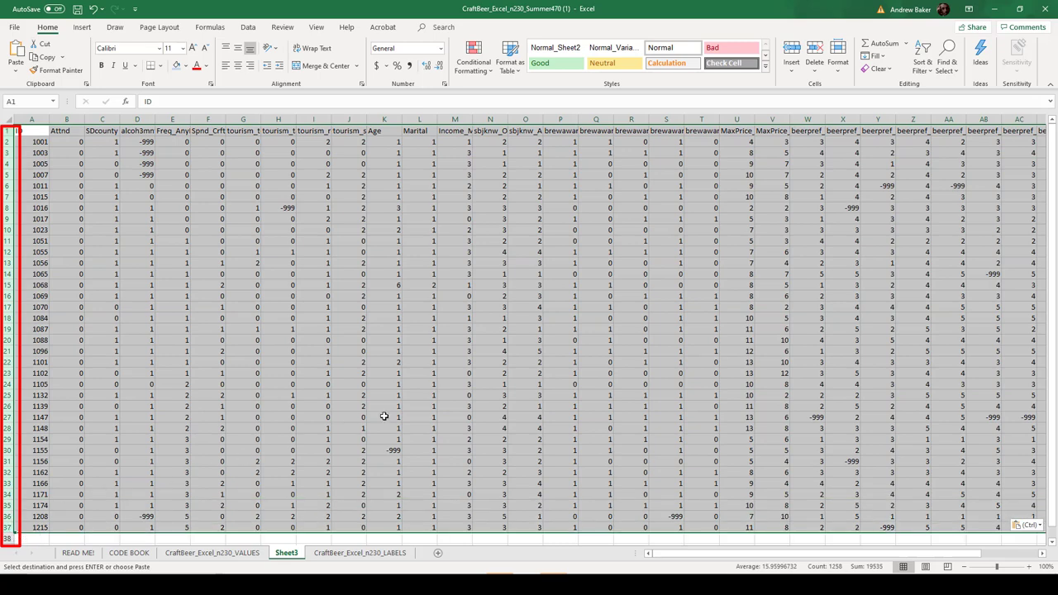
click(384, 416)
drag(874, 557, 948, 559)
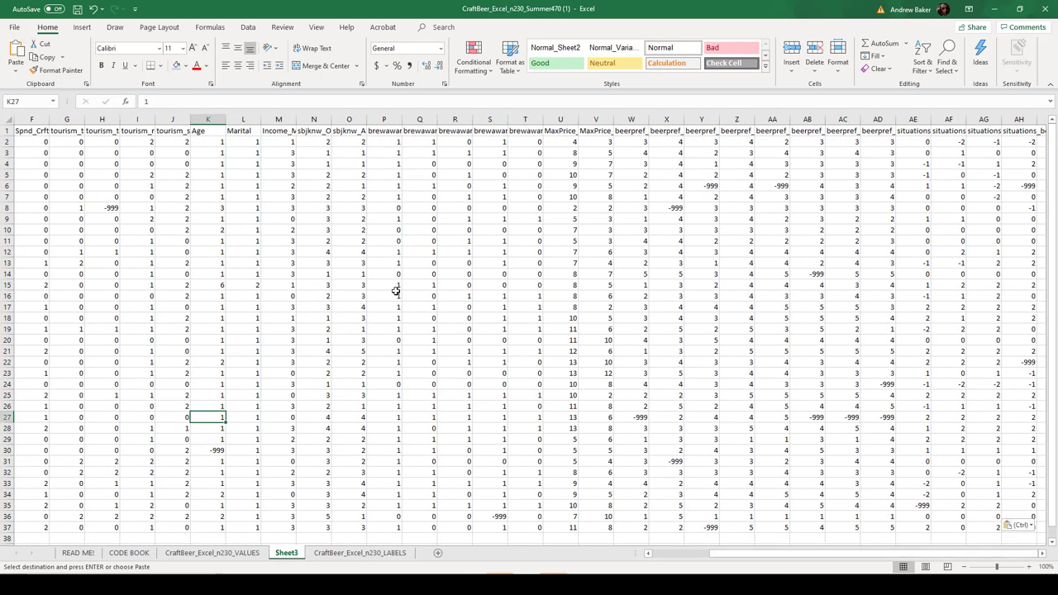
scroll(396, 291, down, 3)
scroll(396, 291, up, 3)
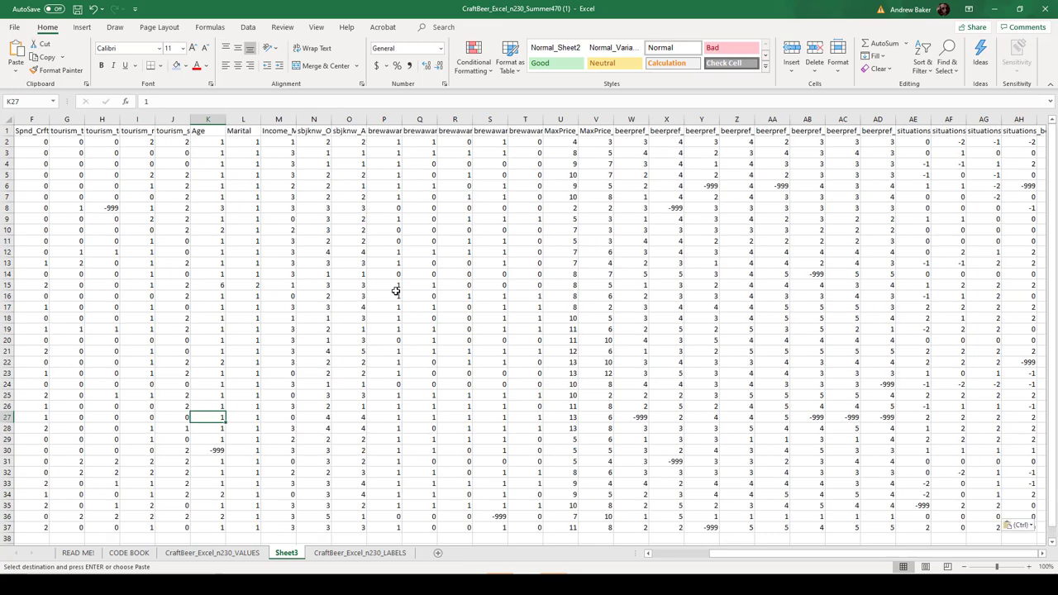